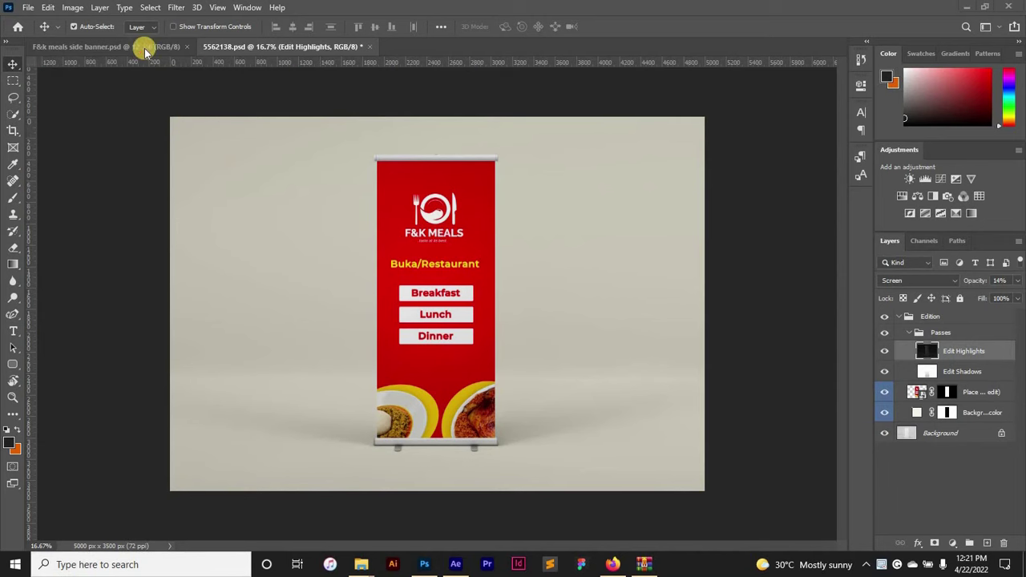
Step: Compare the flat banner with the 5562138.psd roll-up mockup, ending on F&k meals side banner.psd
{"action": "left_click", "coordinate": [142, 47]}
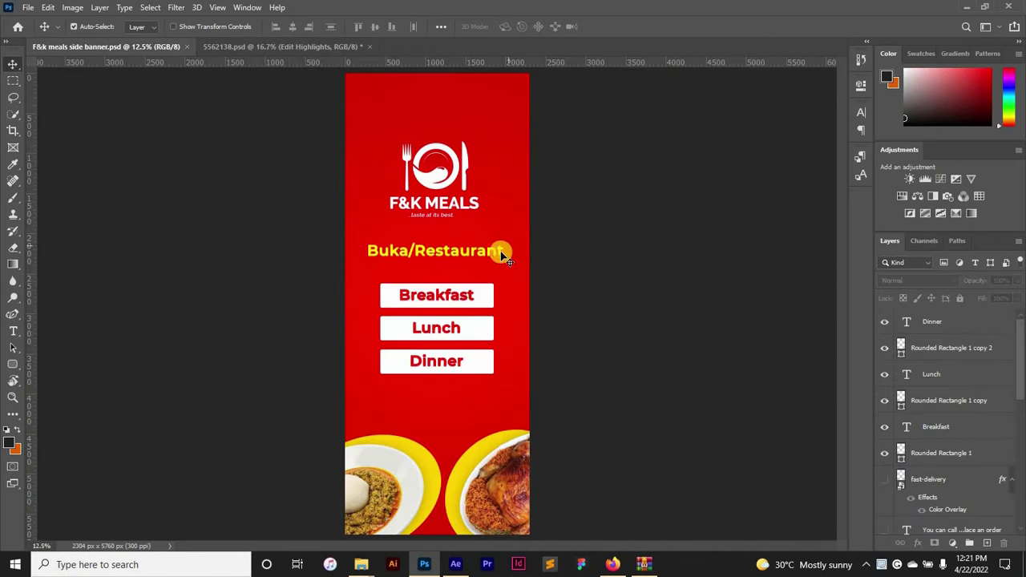
{"action": "left_click", "coordinate": [290, 47]}
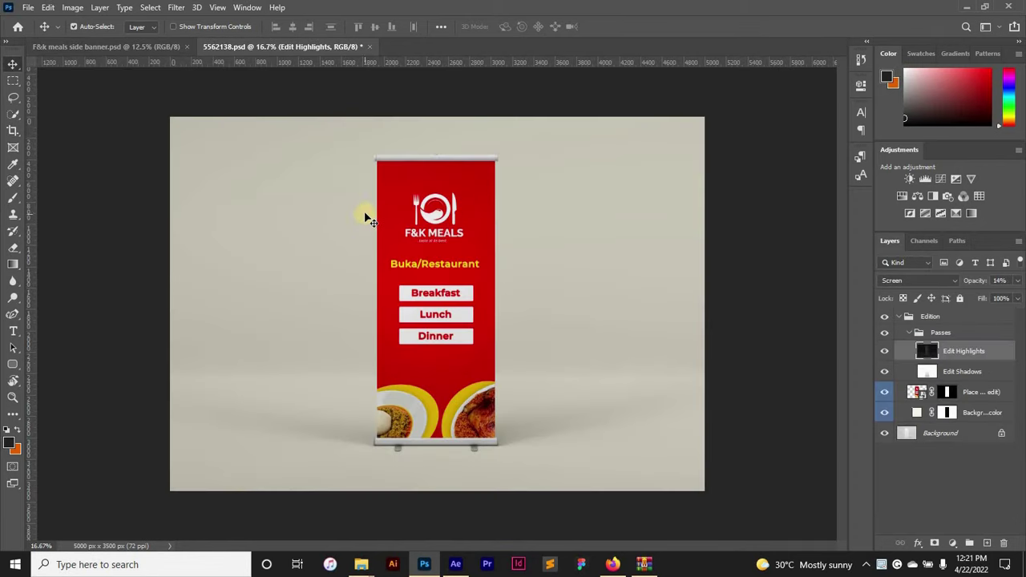
{"action": "left_click", "coordinate": [128, 47]}
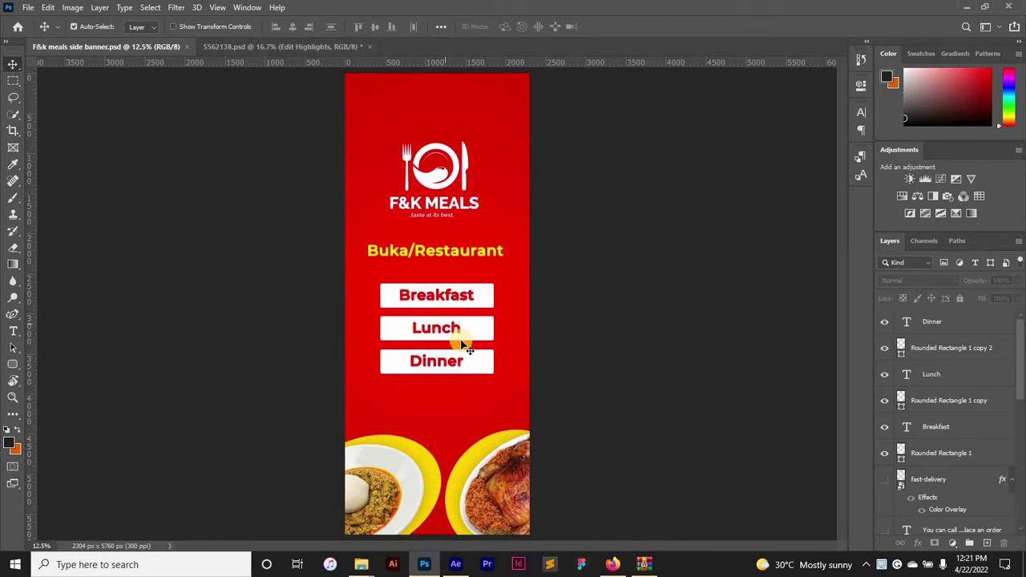
{"action": "left_click", "coordinate": [277, 46]}
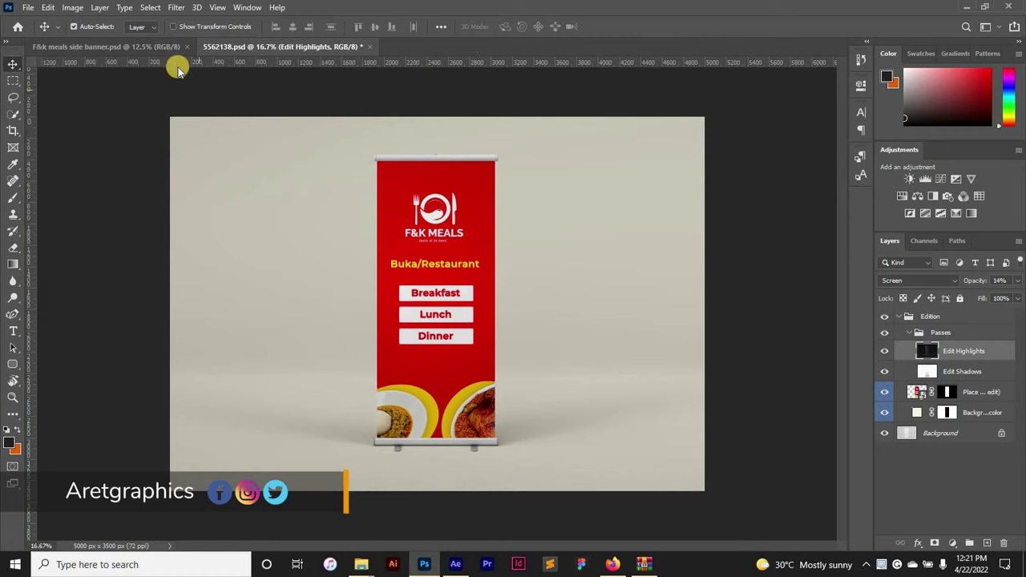
{"action": "left_click", "coordinate": [139, 47]}
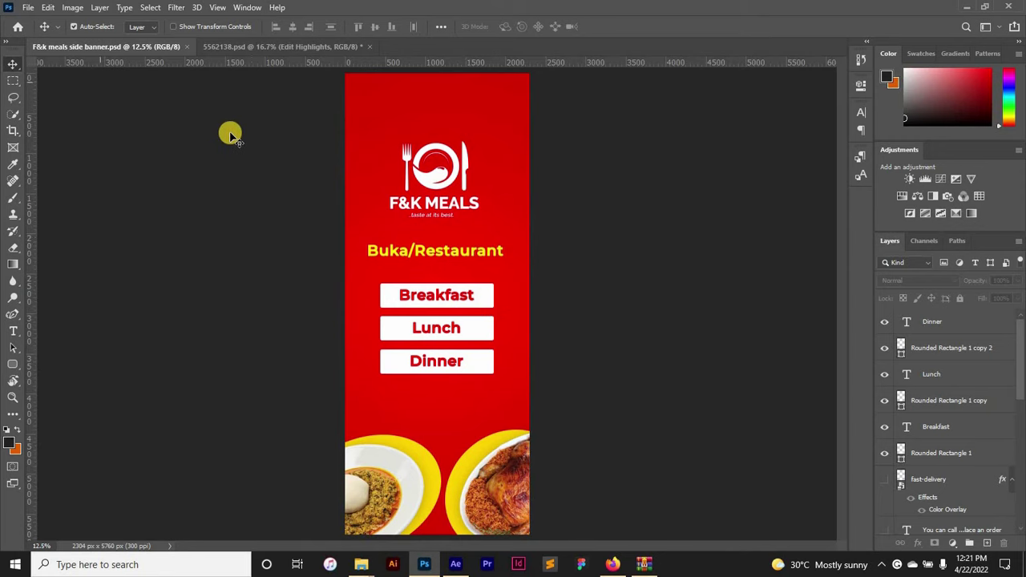
Step: Start a Save As of the banner to this computer
{"action": "left_click", "coordinate": [28, 10]}
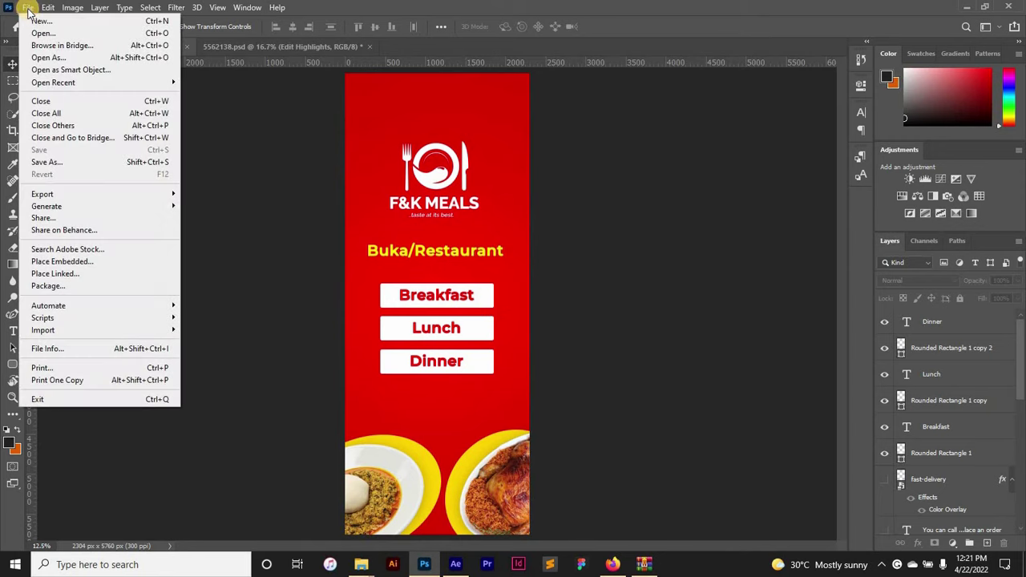
{"action": "left_click", "coordinate": [50, 164]}
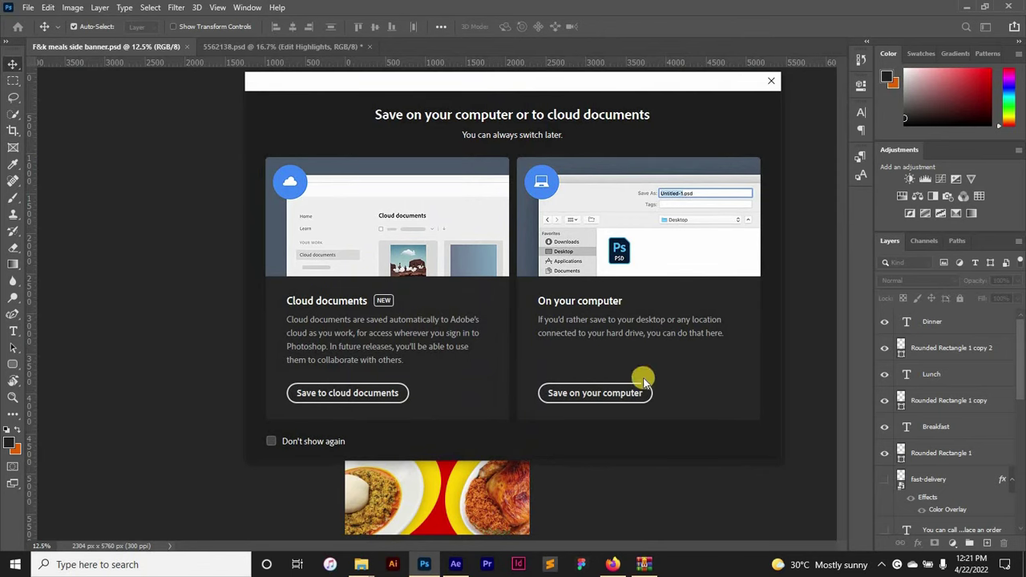
{"action": "left_click", "coordinate": [588, 393]}
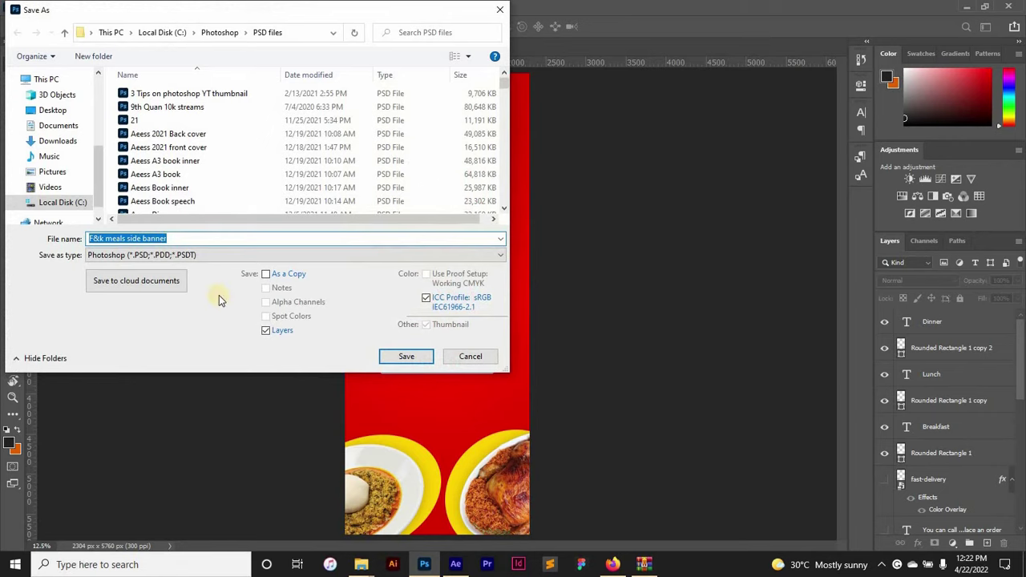
Step: Target the Photoshop > Pdfs folder and set the file type to Photoshop PDF
{"action": "left_click", "coordinate": [233, 32]}
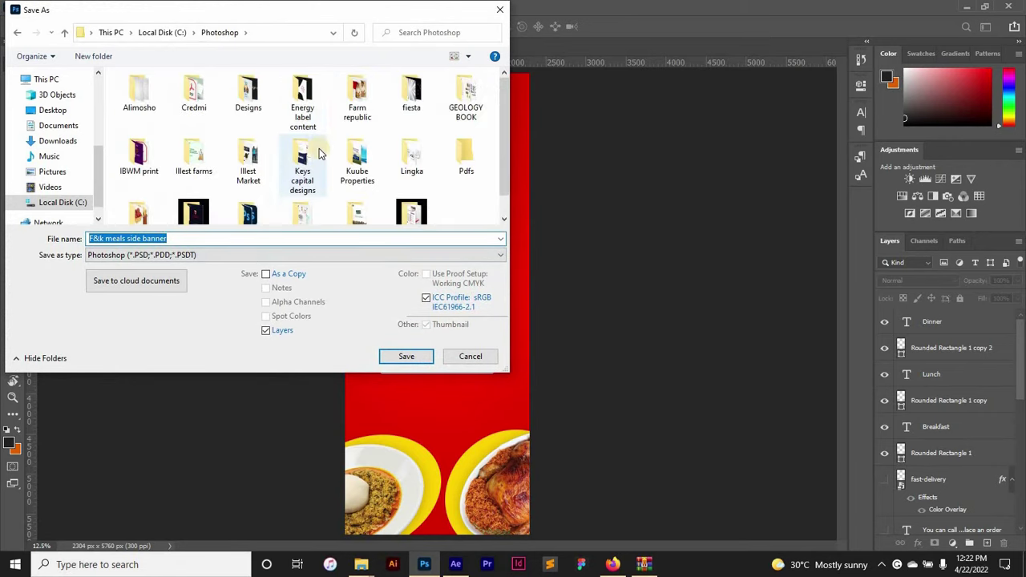
{"action": "scroll", "coordinate": [319, 152], "scroll_direction": "down", "scroll_amount": 1}
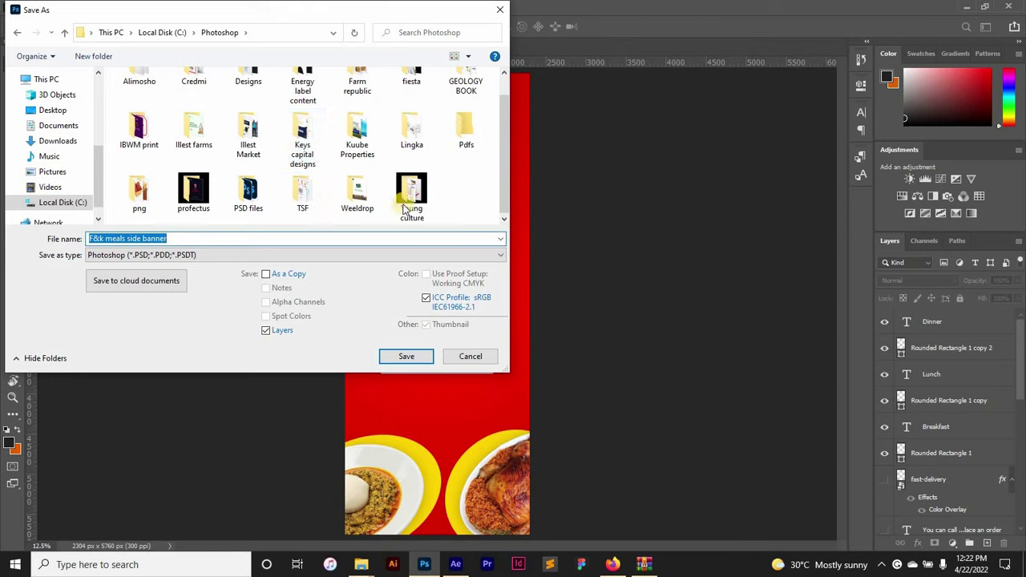
{"action": "double_click", "coordinate": [466, 133]}
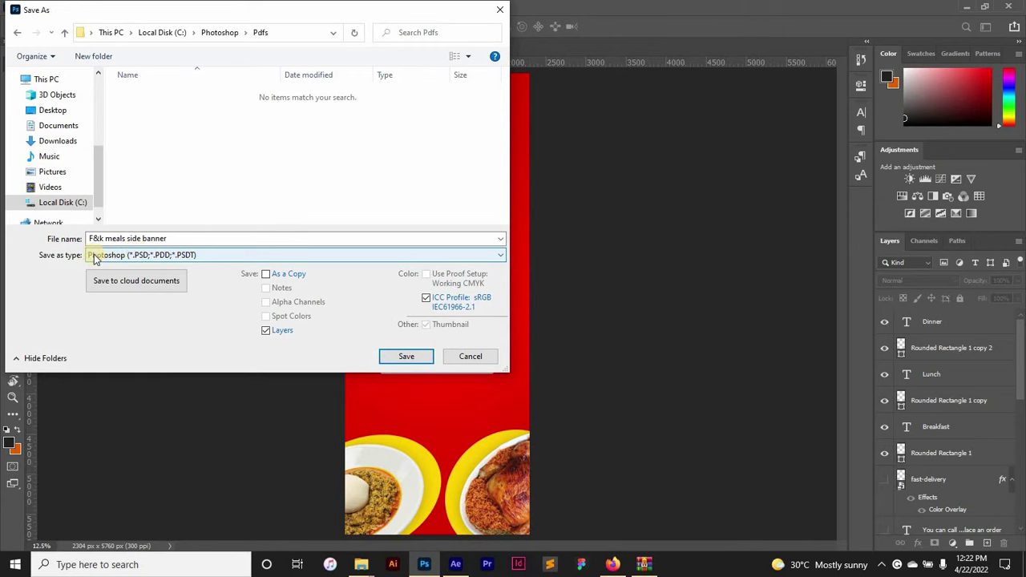
{"action": "left_click", "coordinate": [159, 258]}
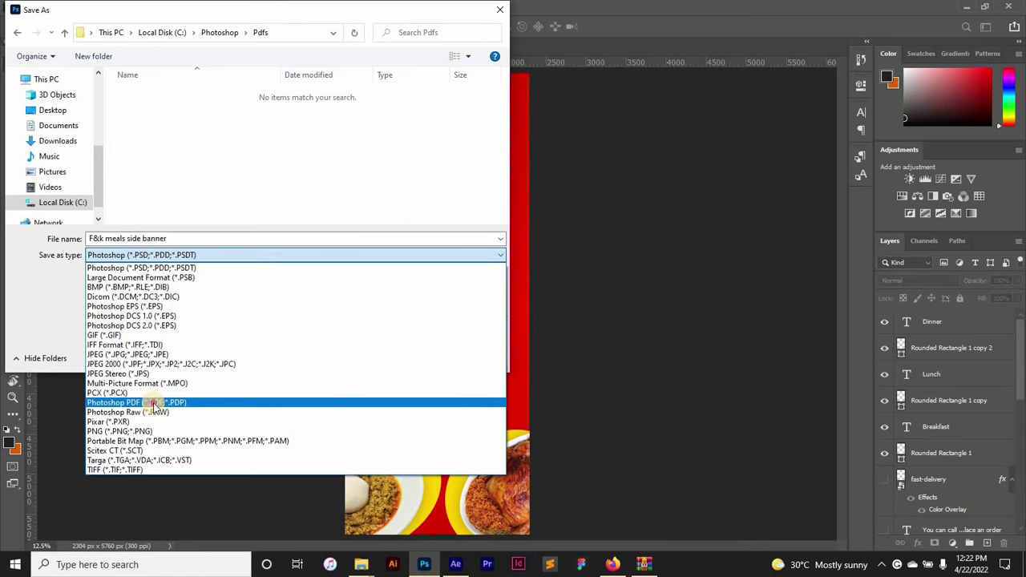
{"action": "left_click", "coordinate": [152, 402]}
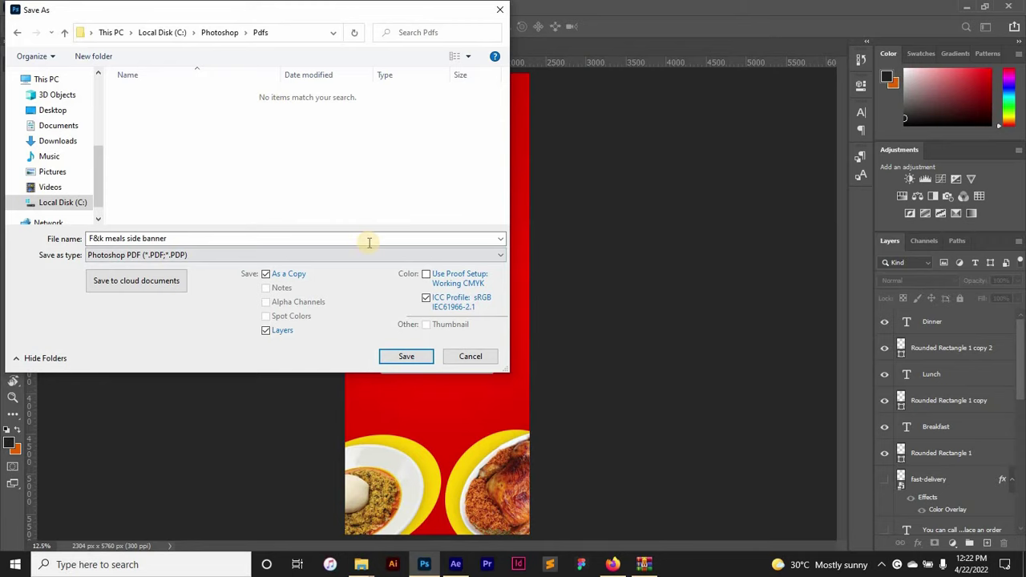
Step: Save the banner PDF using the [High Quality Print] Adobe PDF preset
{"action": "left_click", "coordinate": [406, 356]}
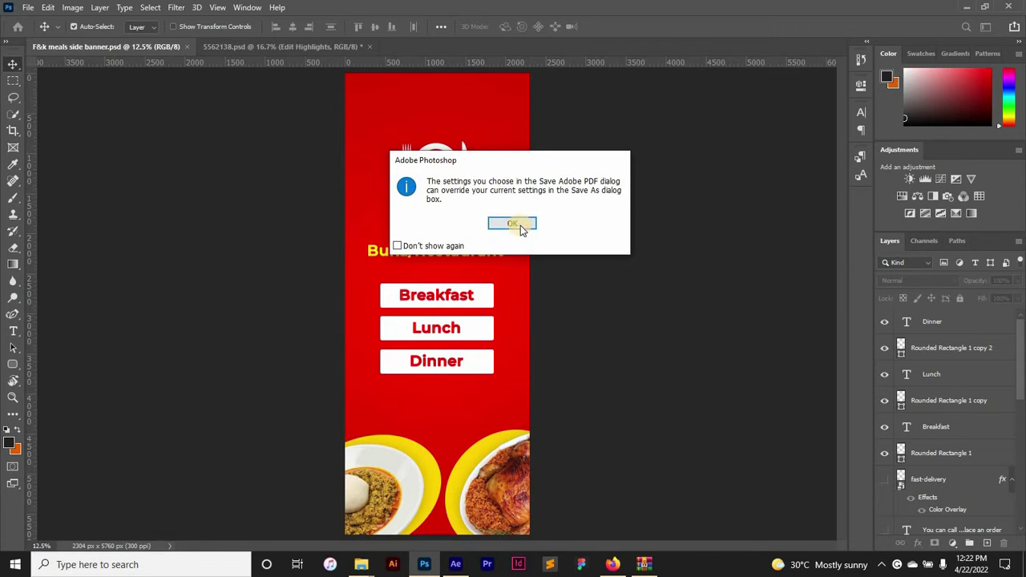
{"action": "left_click", "coordinate": [514, 224]}
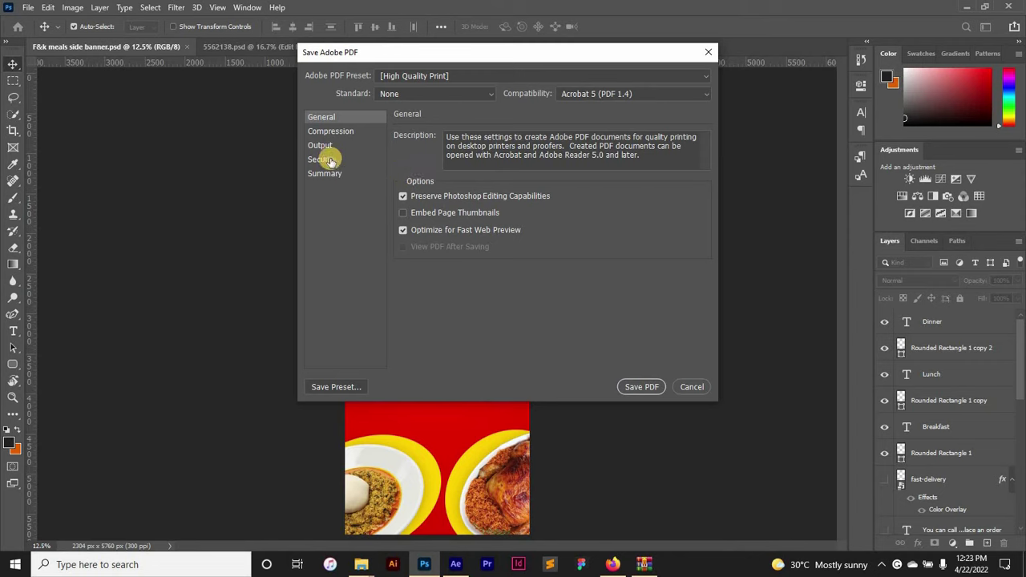
{"action": "left_click", "coordinate": [433, 77]}
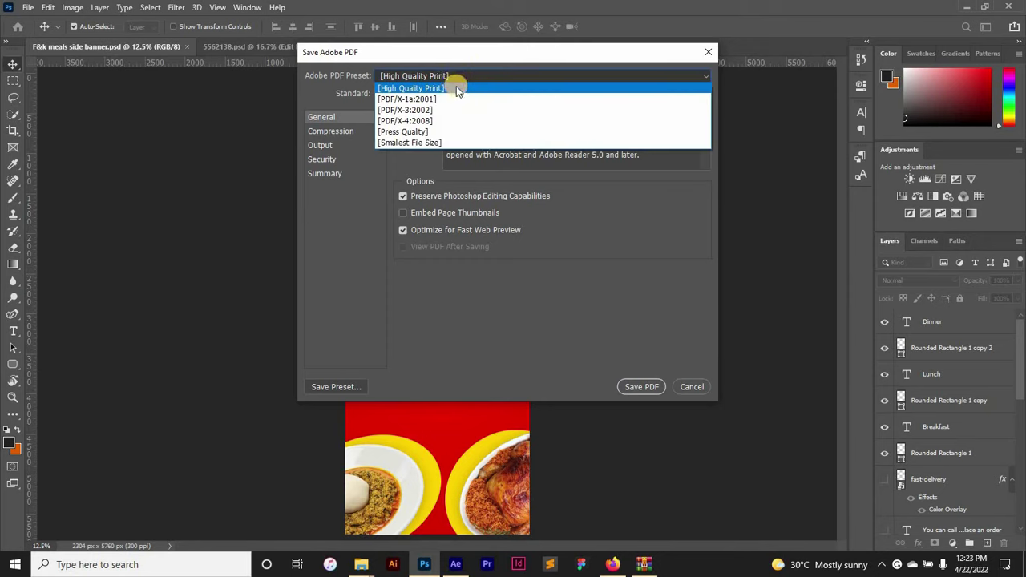
{"action": "left_click", "coordinate": [417, 88]}
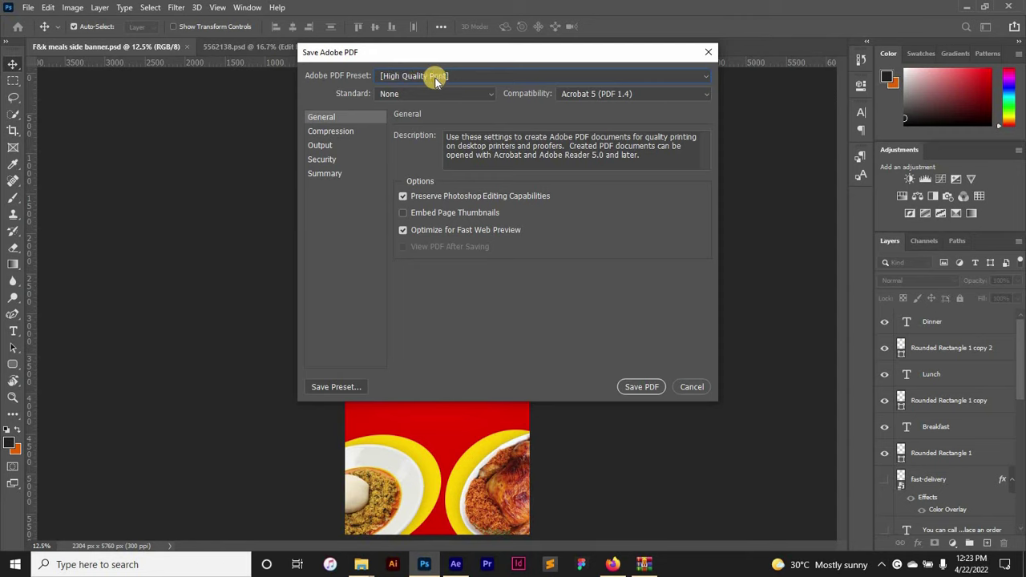
{"action": "left_click", "coordinate": [635, 386]}
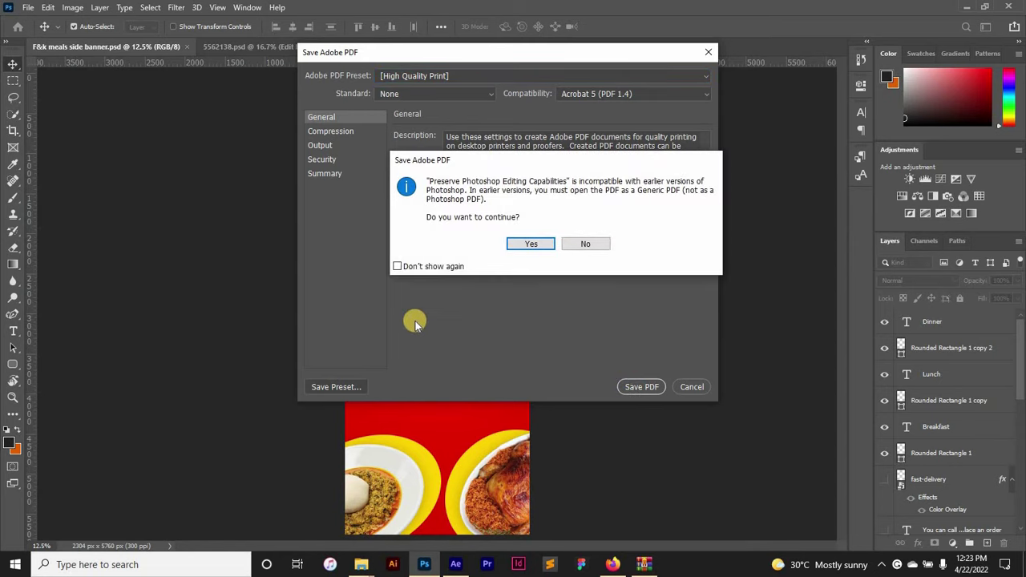
Step: Accept the Preserve Photoshop Editing Capabilities warning and let the PDF finish saving
{"action": "left_click", "coordinate": [532, 247]}
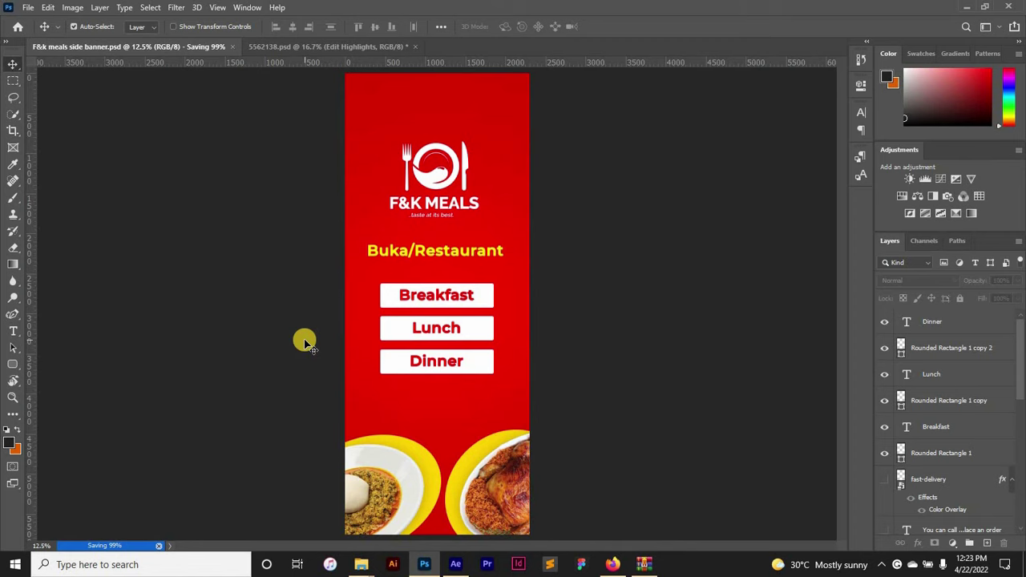
{"action": "left_click", "coordinate": [354, 568]}
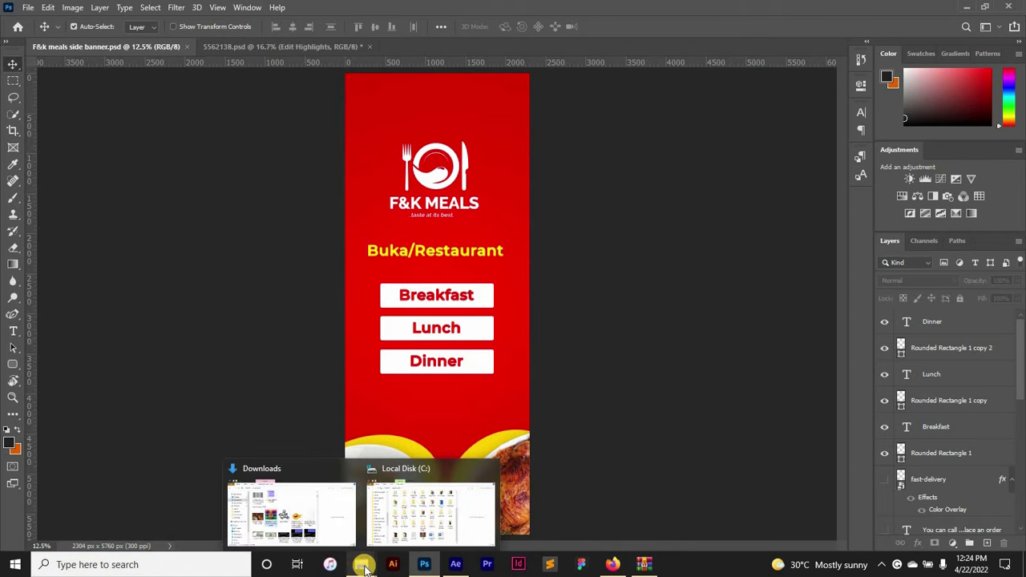
Step: Browse to Local Disk (C:) > Photoshop > Pdfs in File Explorer
{"action": "left_click", "coordinate": [400, 517]}
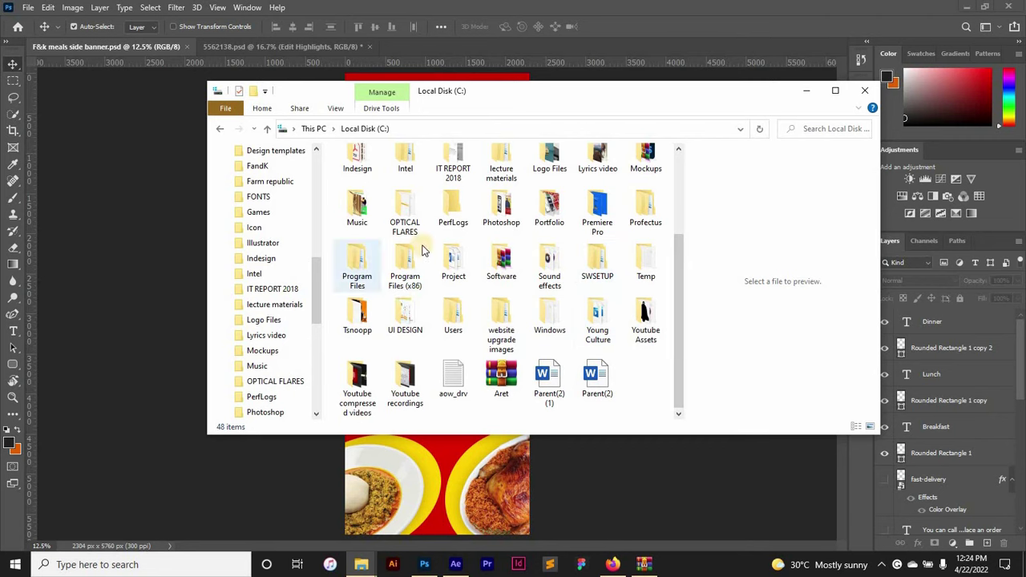
{"action": "double_click", "coordinate": [501, 210]}
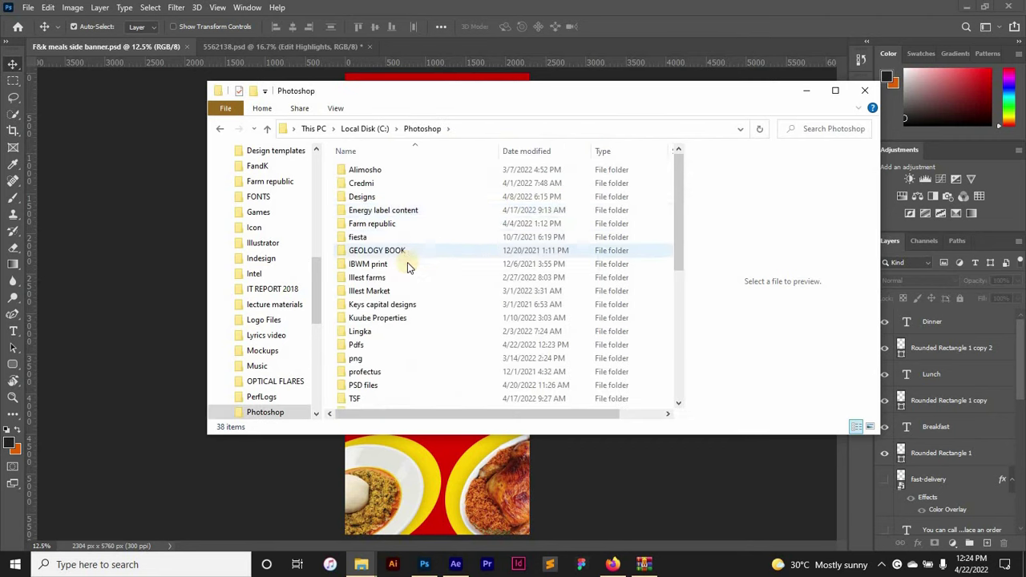
{"action": "scroll", "coordinate": [407, 285], "scroll_direction": "down", "scroll_amount": 4}
{"action": "scroll", "coordinate": [393, 285], "scroll_direction": "down", "scroll_amount": 1}
{"action": "scroll", "coordinate": [369, 264], "scroll_direction": "up", "scroll_amount": 1}
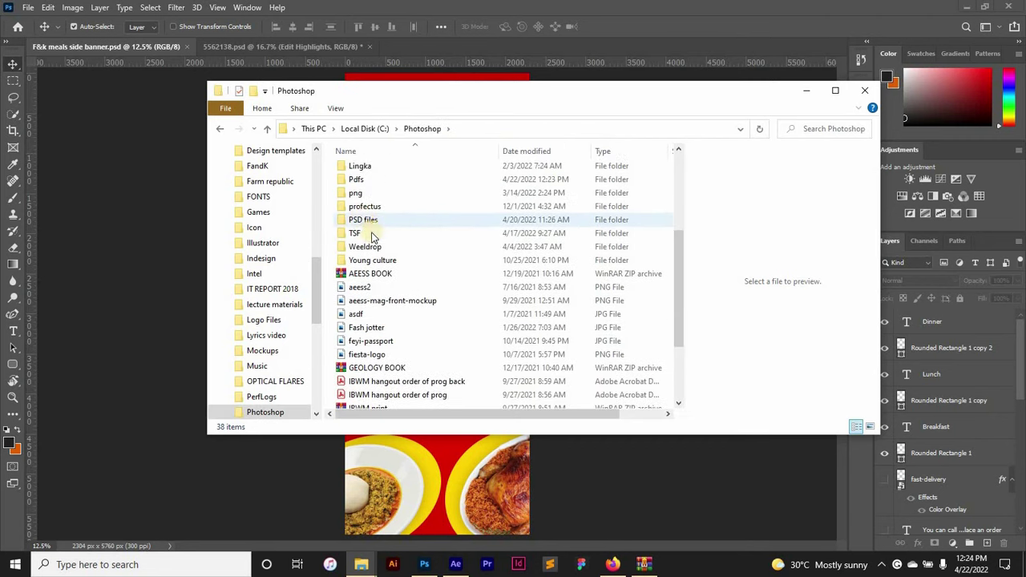
{"action": "double_click", "coordinate": [368, 179]}
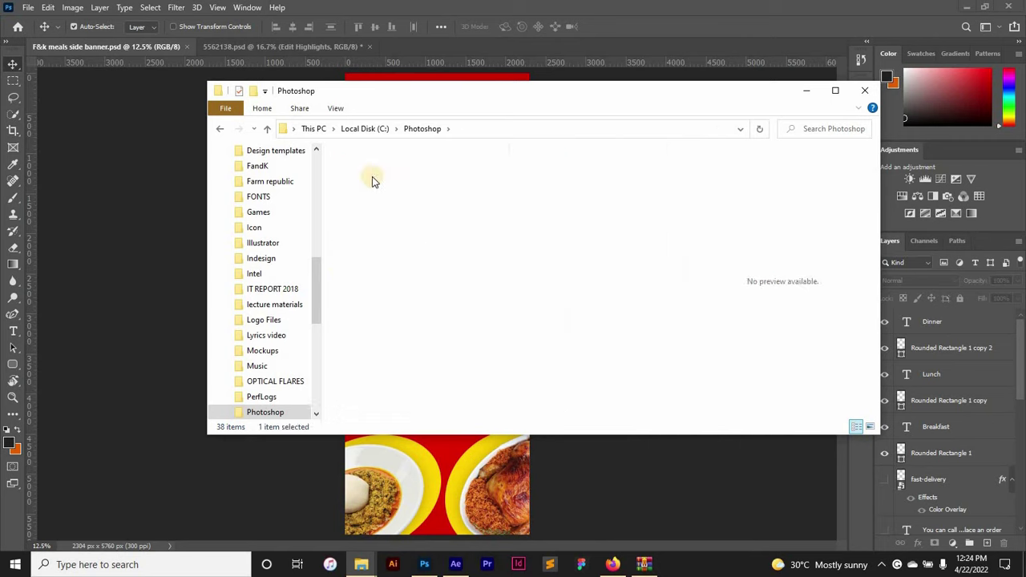
Step: Select the F&k meals side banner PDF and show it in the preview pane
{"action": "left_click", "coordinate": [396, 173]}
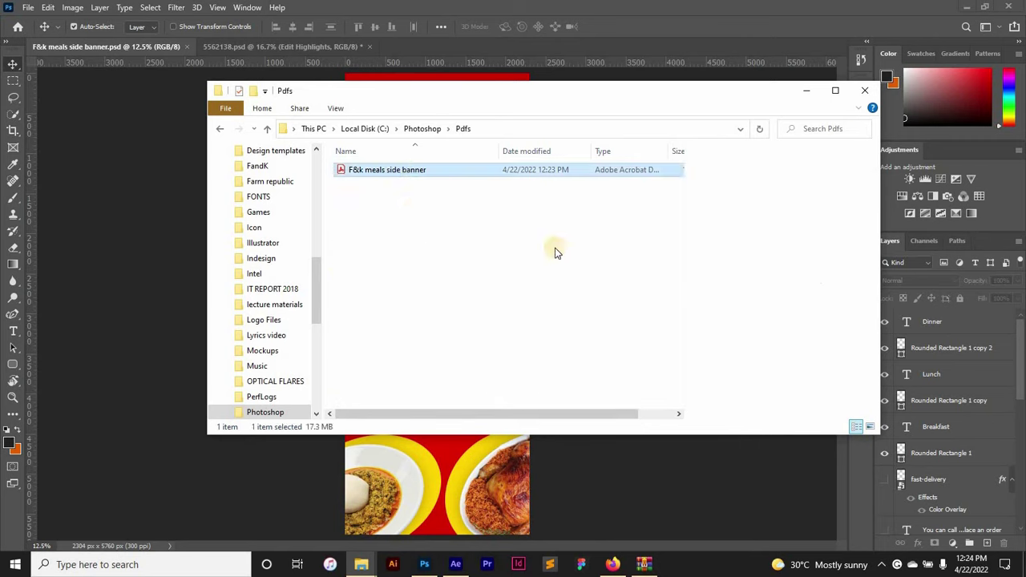
{"action": "left_click", "coordinate": [411, 215]}
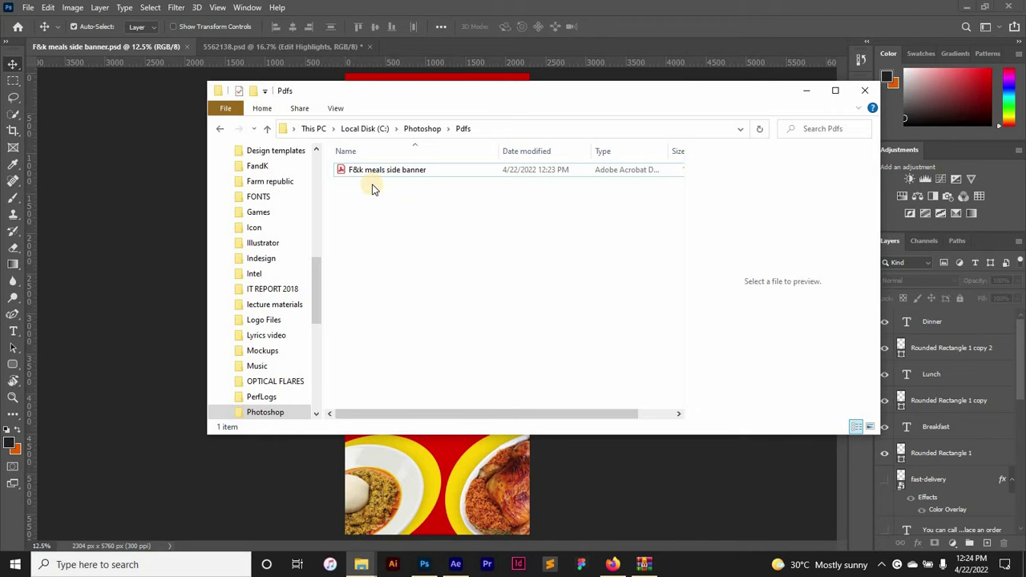
{"action": "left_click", "coordinate": [371, 173]}
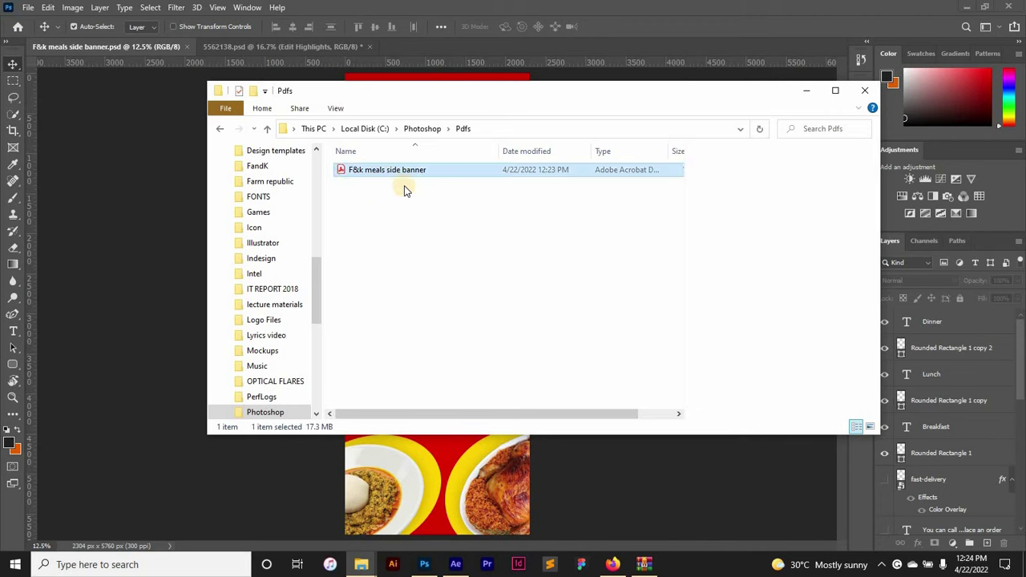
{"action": "key", "text": "alt+p"}
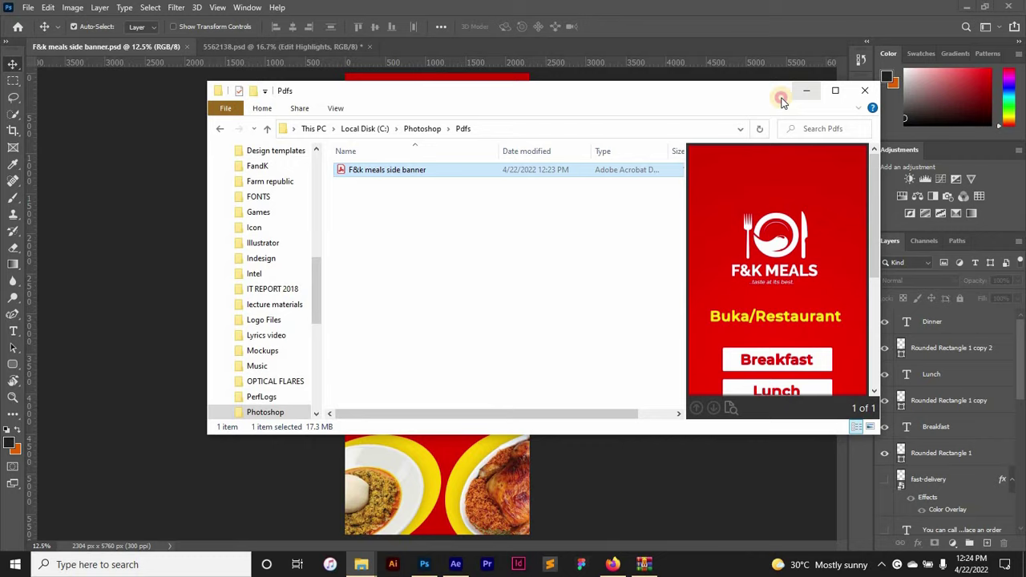
Step: Minimize Explorer and bring up the 5562138.psd roll-up mockup
{"action": "left_click", "coordinate": [806, 90]}
{"action": "left_click", "coordinate": [289, 48]}
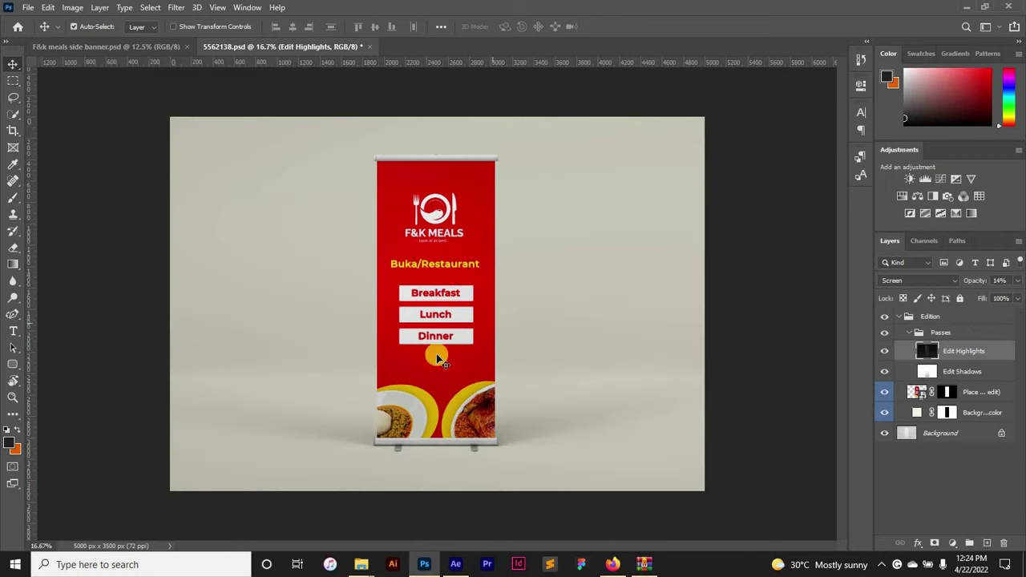